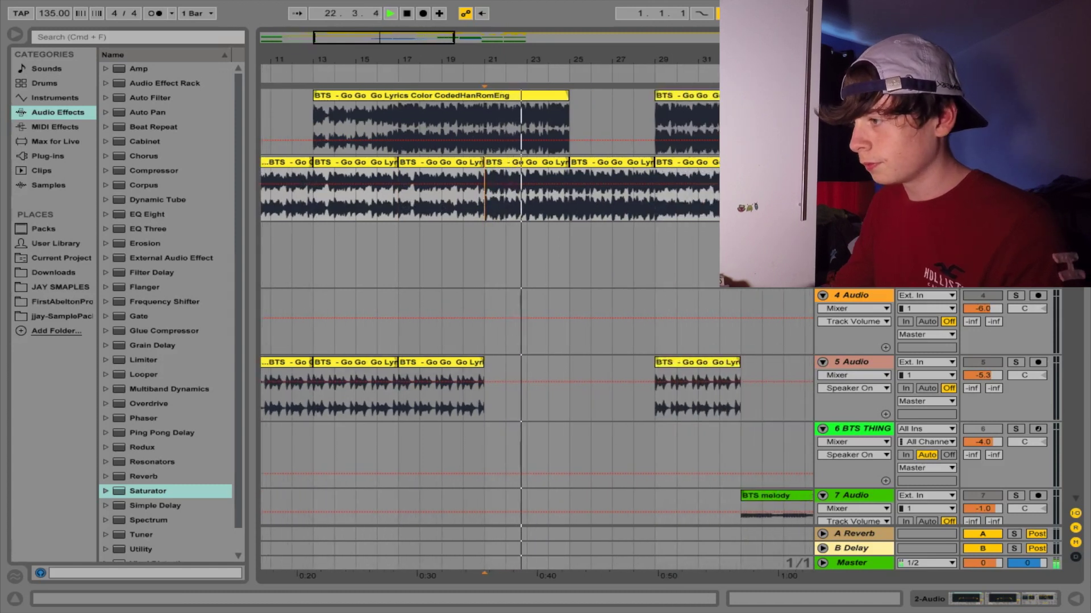
# Play the arrangement from bar 29, stop at bar 33 and return to the beginning of the song.
pyautogui.hscroll(2, 704, 204)
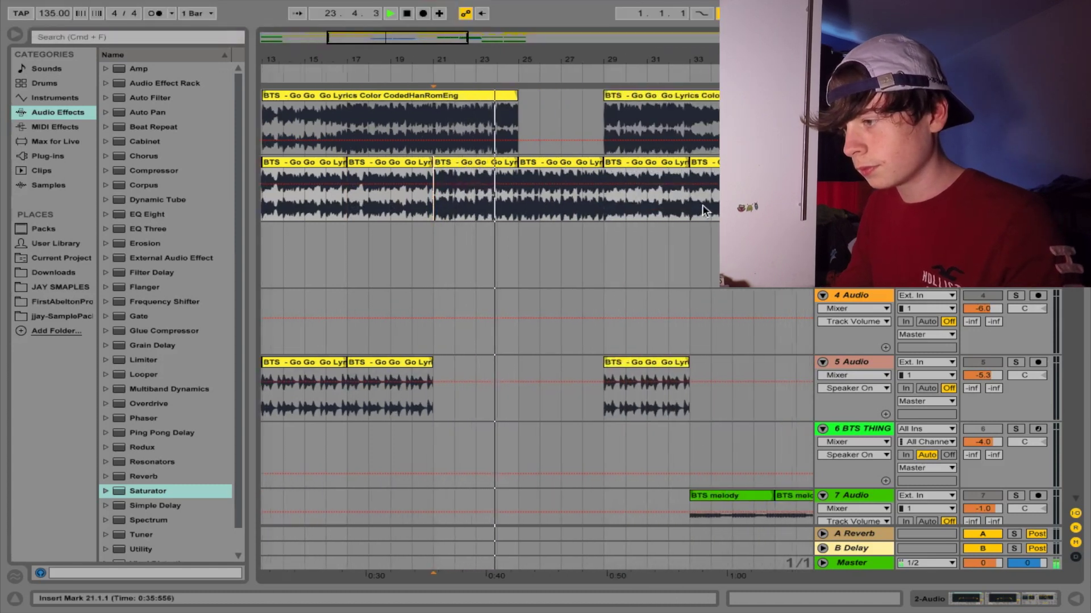
pyautogui.click(605, 208)
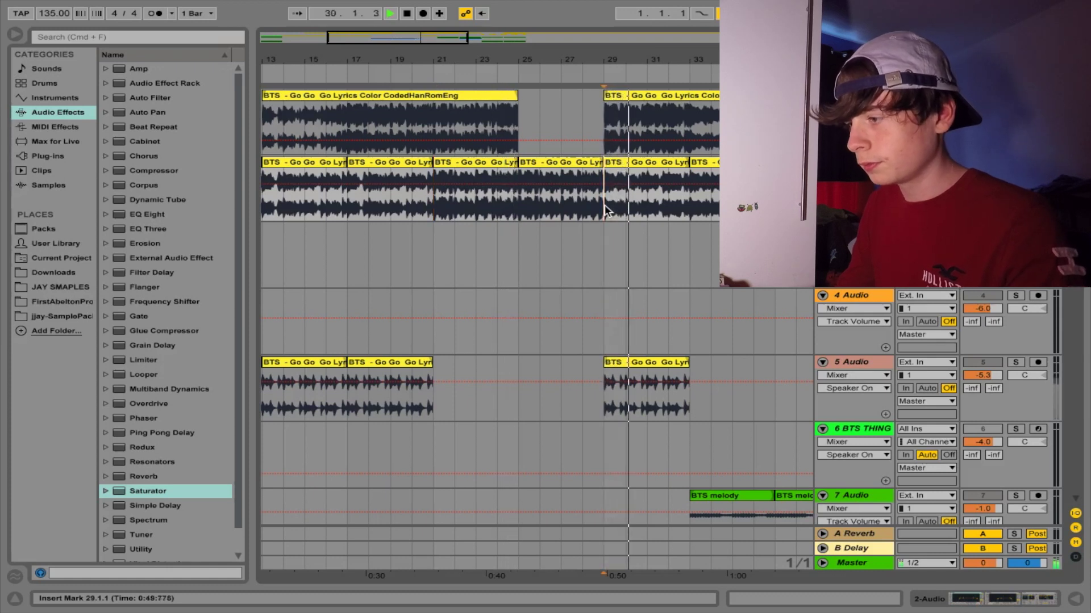
pyautogui.hscroll(5, 605, 204)
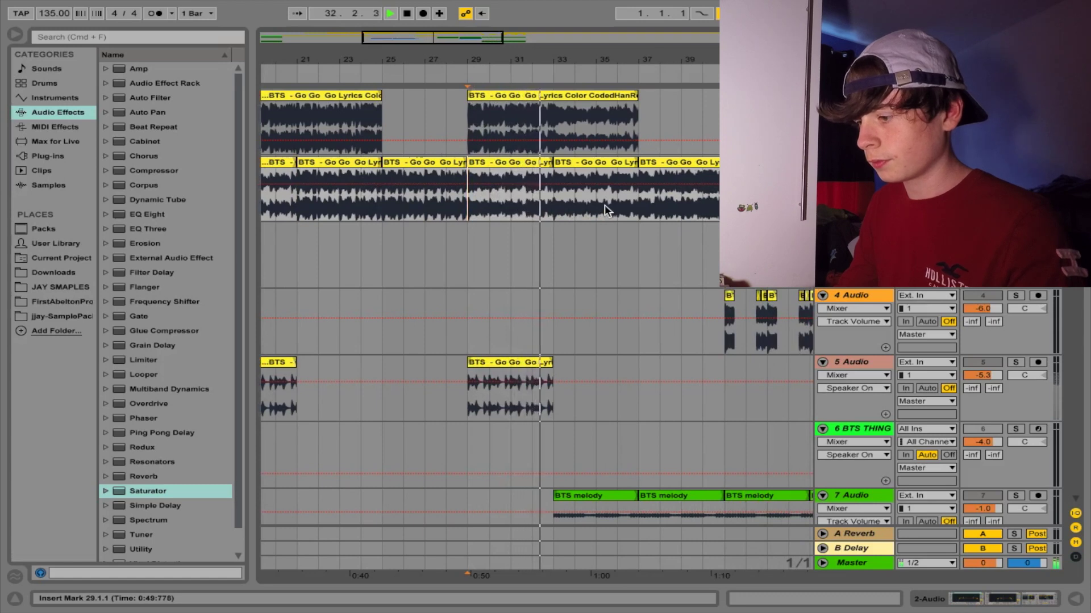
pyautogui.hscroll(-15, 605, 205)
pyautogui.press('space')
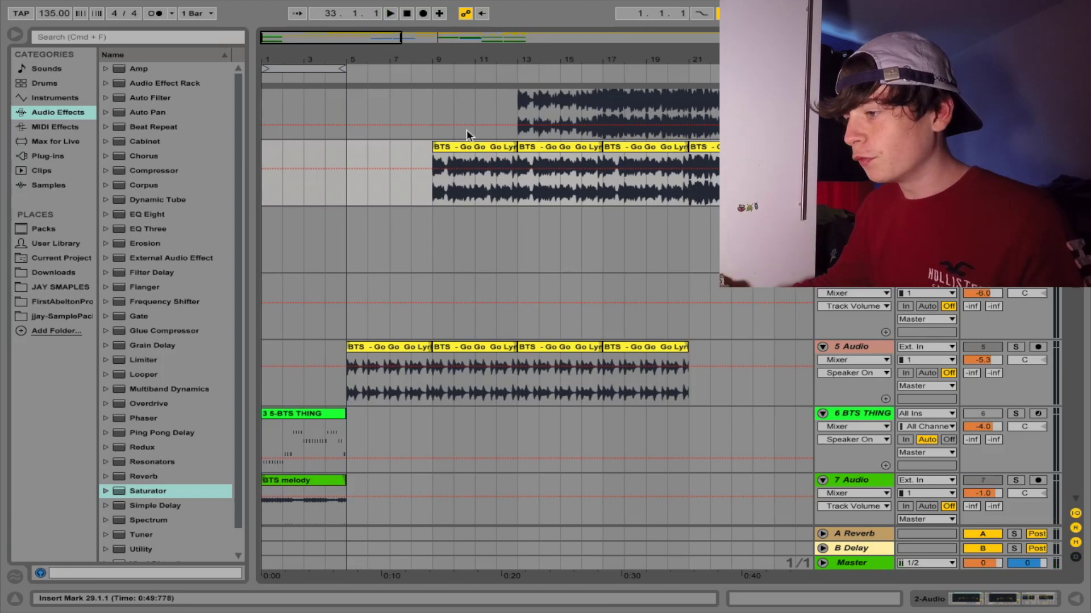
# Display the effect chain of track 2 for the clip starting at bar 9.
pyautogui.doubleClick(465, 146)
pyautogui.click(978, 599)
pyautogui.scroll(1, 458, 310)
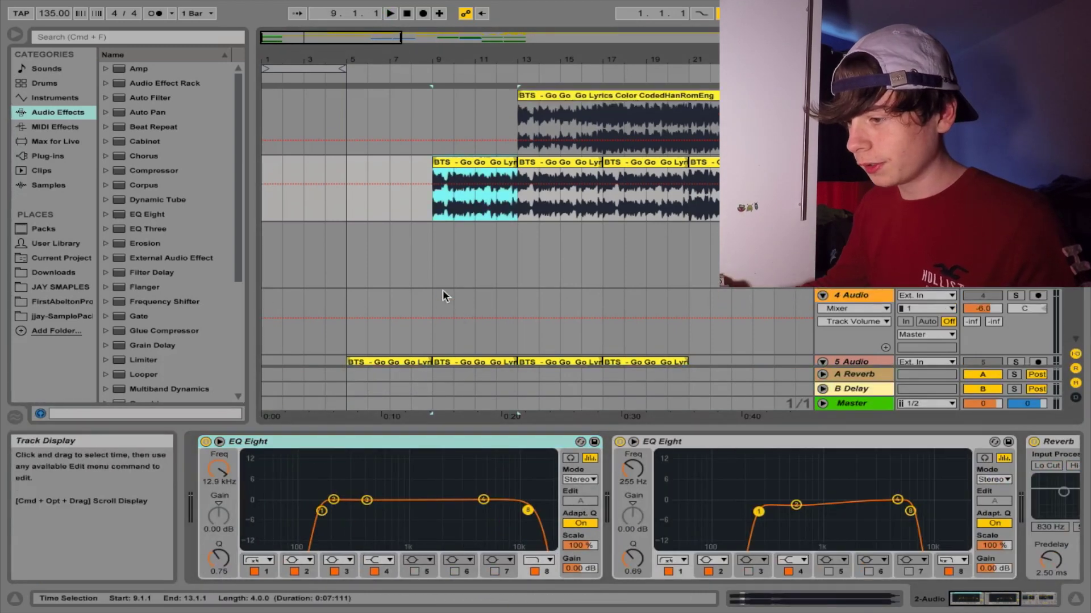
# Listen to the sample loop on track 5 in solo from bar 5, and stop playback.
pyautogui.scroll(-5, 441, 295)
pyautogui.click(343, 241)
pyautogui.press('space')
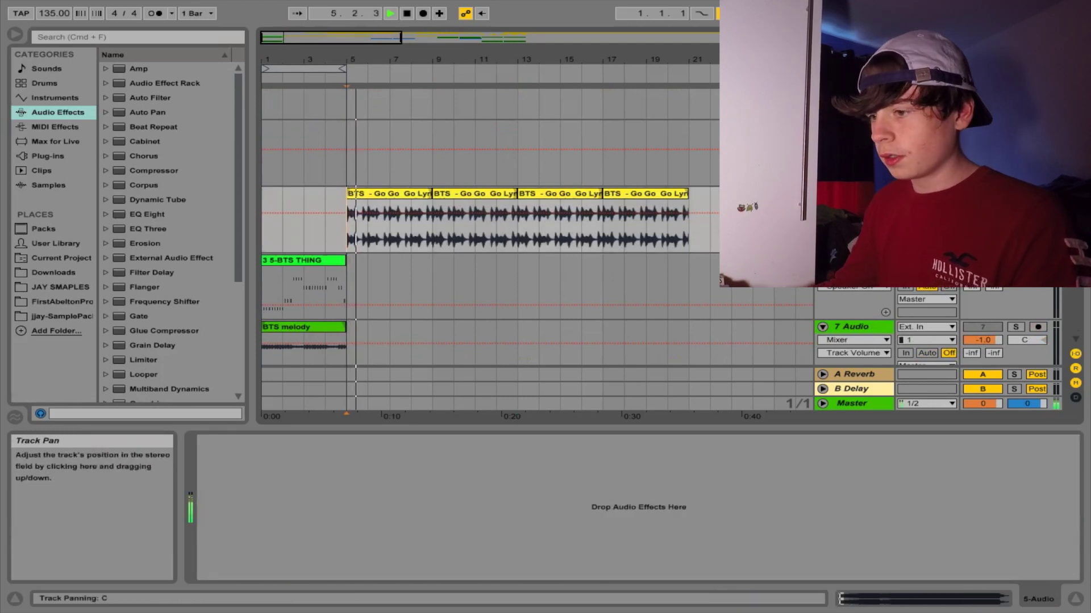
pyautogui.press('space')
pyautogui.scroll(3, 847, 312)
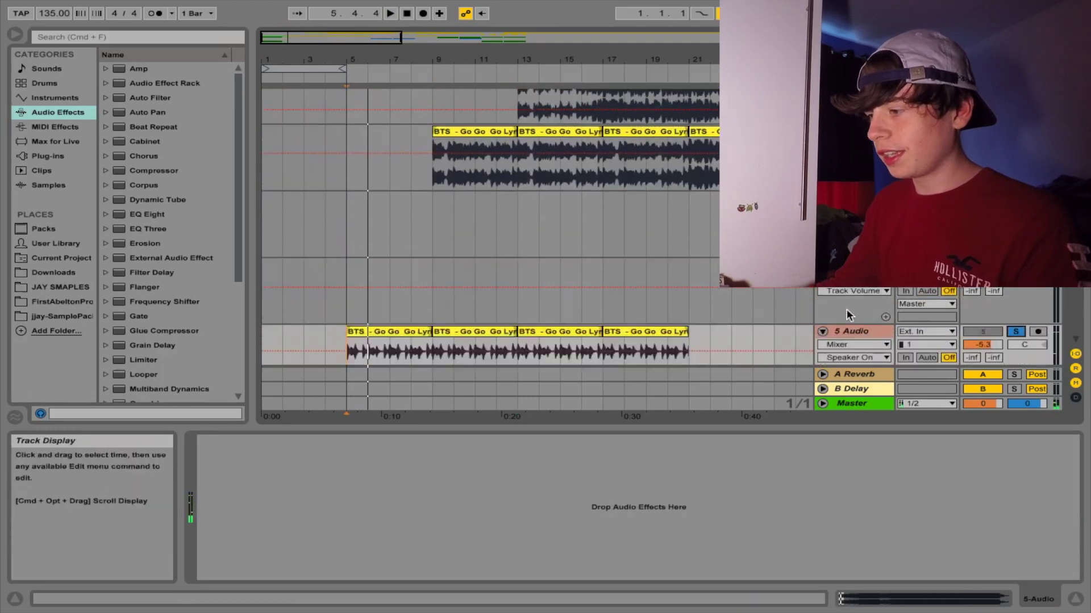
# Show the sliced sampler device of the BTS THING track.
pyautogui.scroll(-6, 847, 311)
pyautogui.scroll(4, 846, 312)
pyautogui.scroll(-1, 847, 312)
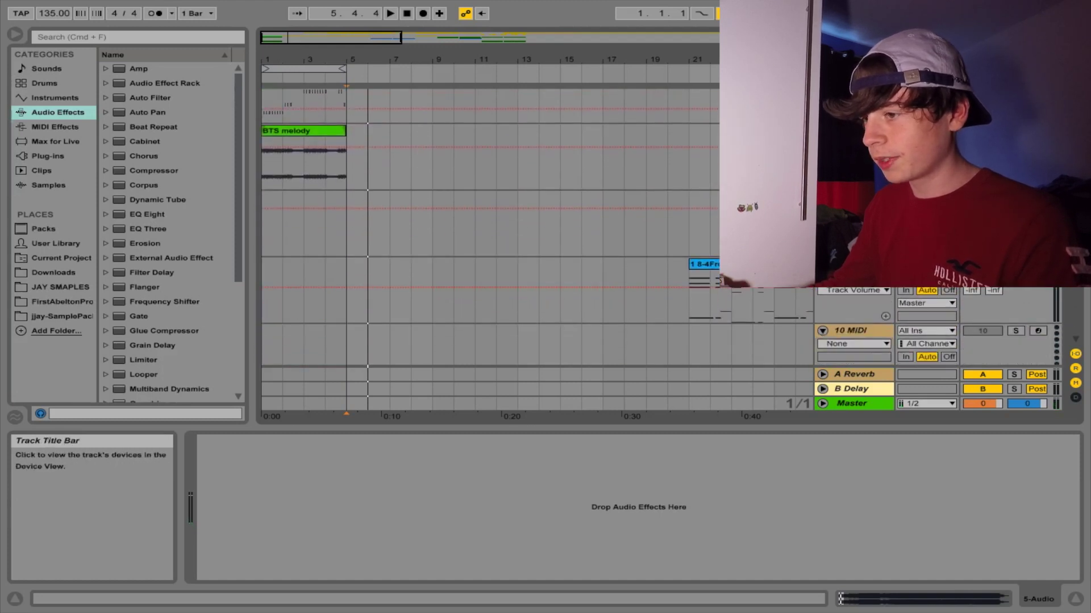
pyautogui.scroll(3, 847, 312)
pyautogui.click(854, 171)
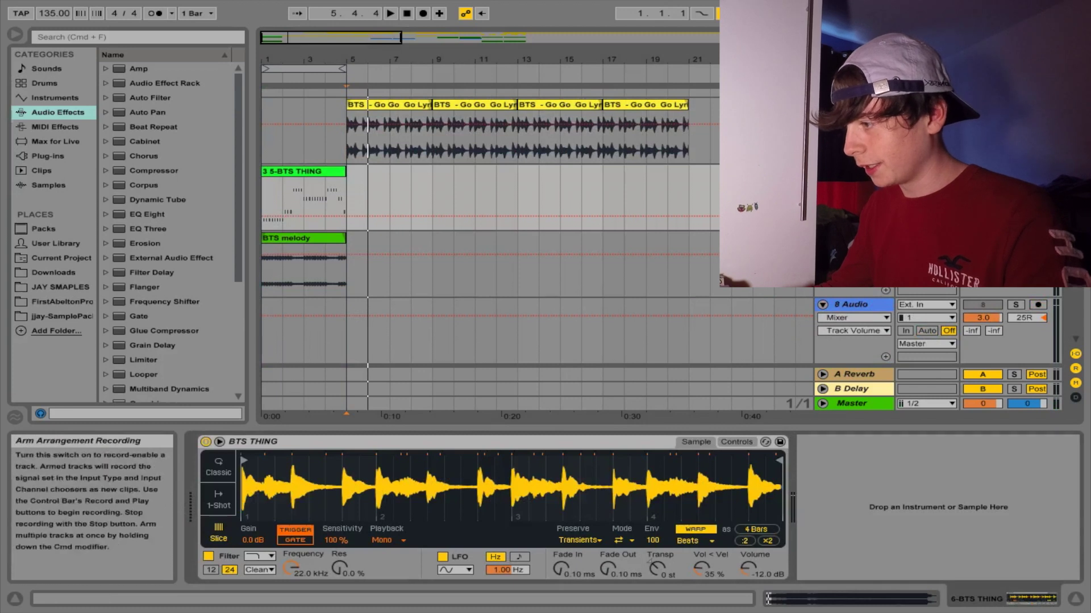
# Audition the BTS THING slices with the computer keyboard, using octave range C2 to D3 and velocity 80.
pyautogui.press('a')
pyautogui.press('a')
pyautogui.press('a')
pyautogui.press('z')
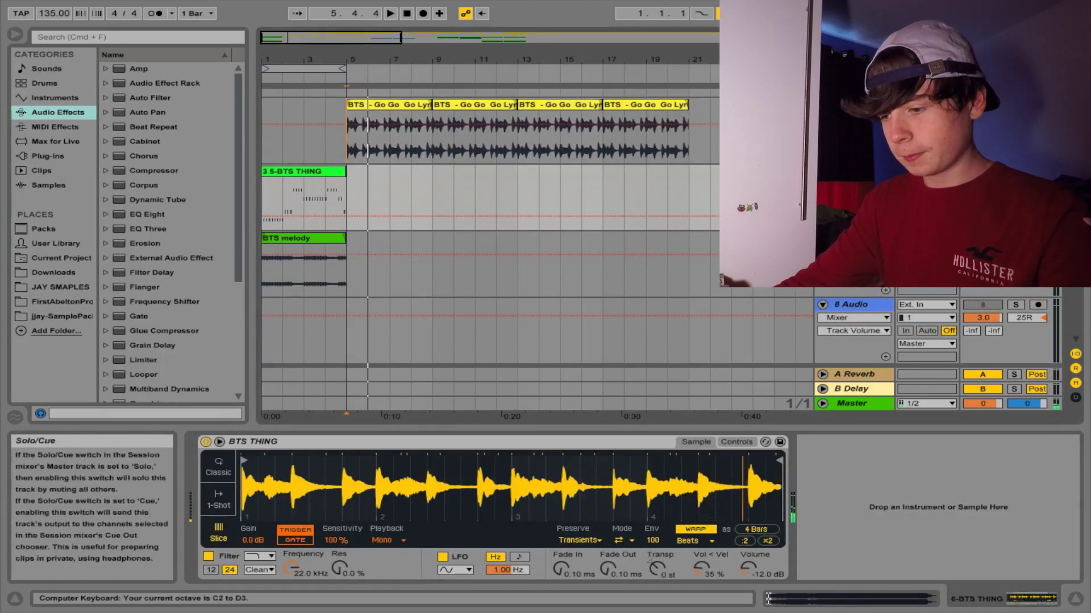
pyautogui.press('c')
pyautogui.press('h')
pyautogui.press('j')
pyautogui.press('g')
pyautogui.press('h')
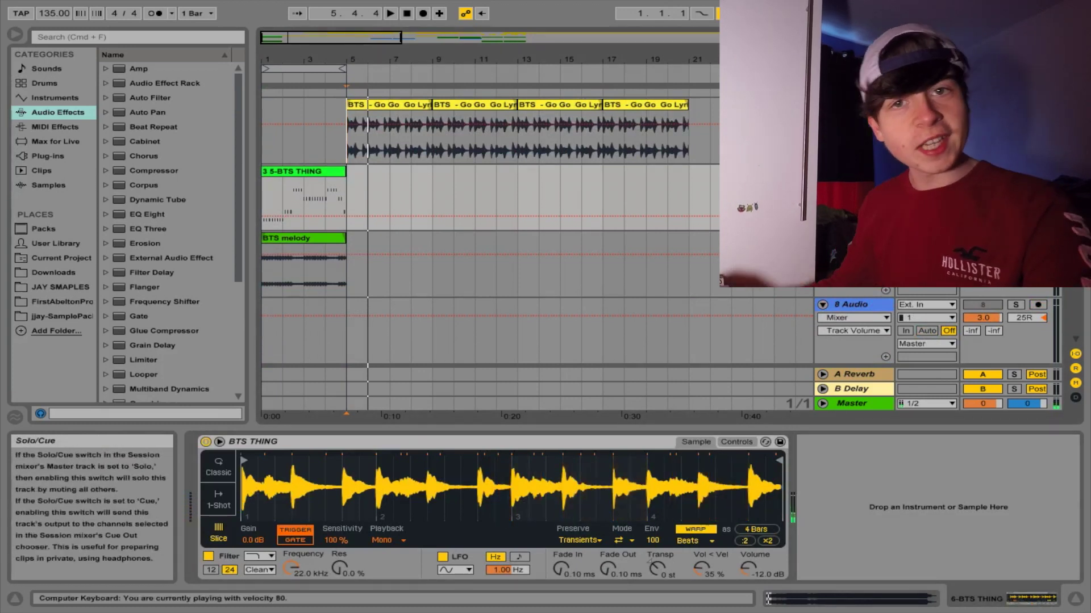
pyautogui.press('a')
pyautogui.press('d')
pyautogui.press('g')
pyautogui.press('a')
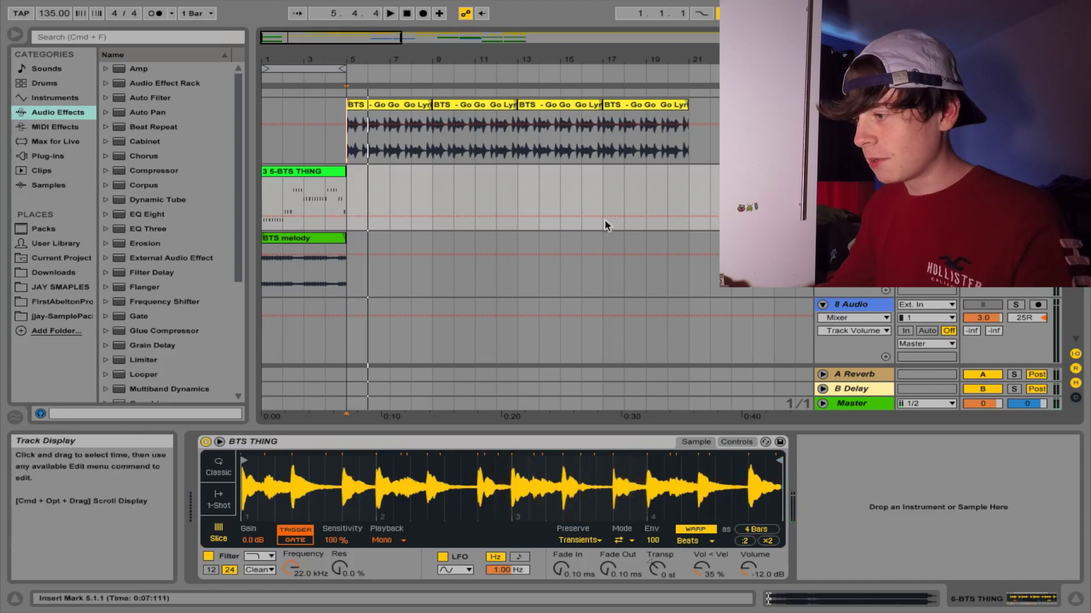
# Play the intro from bar 1 with the BTS THING and BTS melody layers, inspect the melody tracks and stop.
pyautogui.click(260, 197)
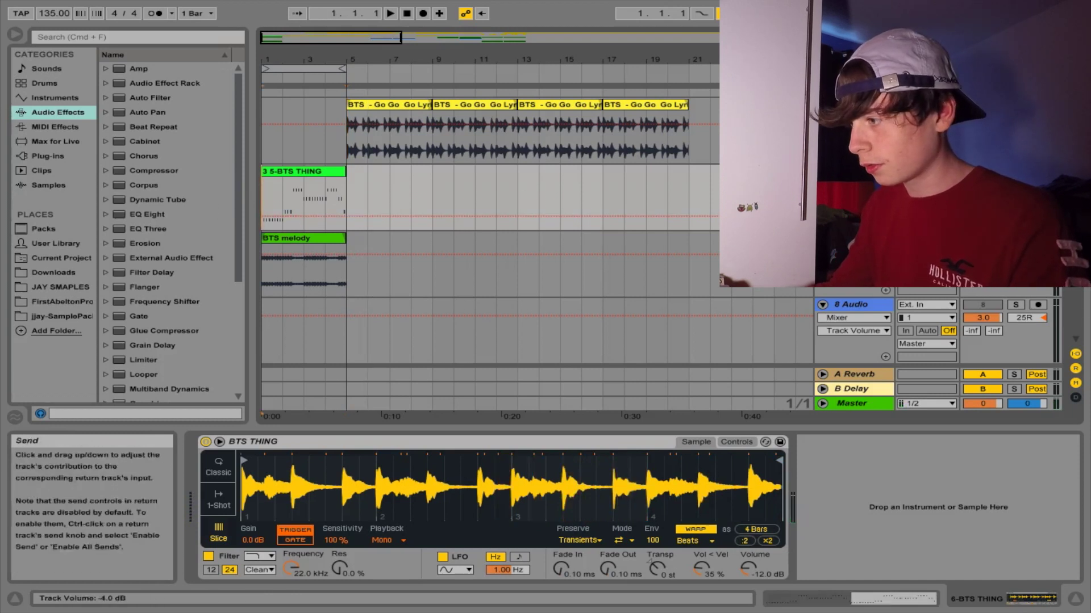
pyautogui.press('space')
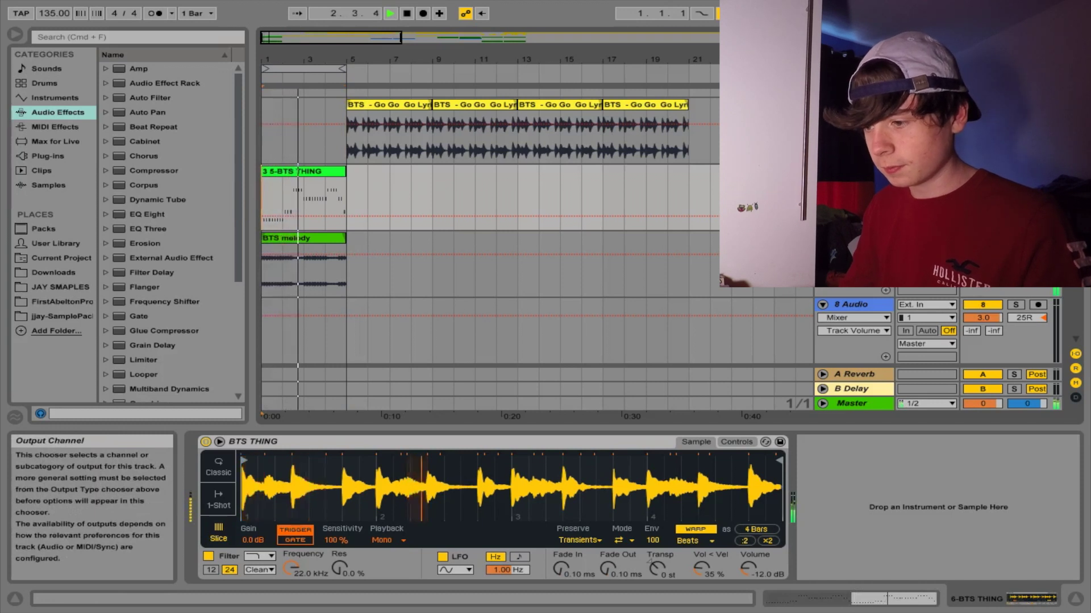
pyautogui.scroll(-6, 536, 235)
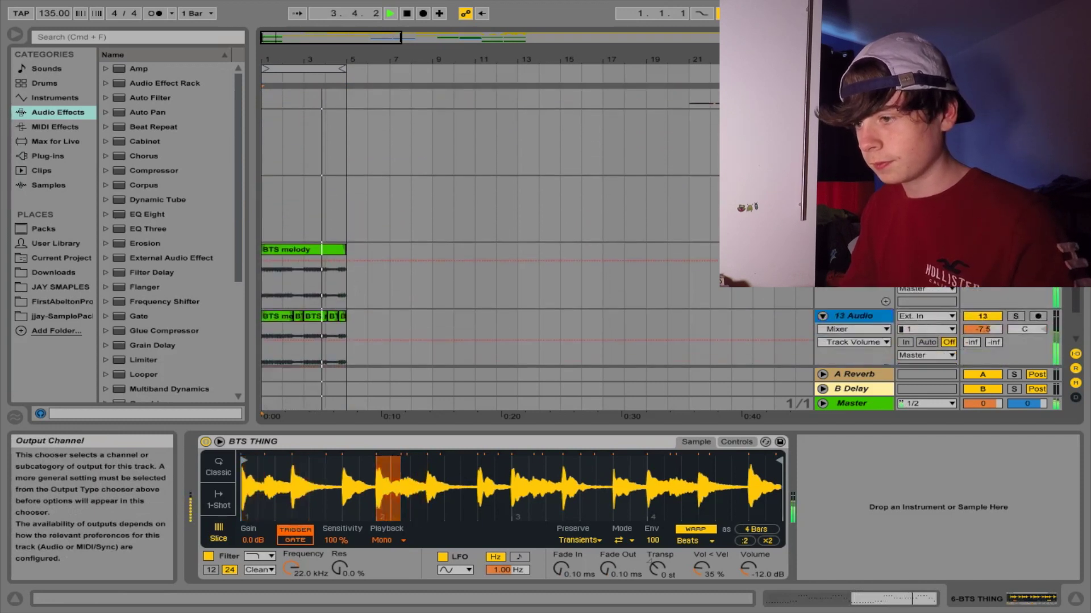
pyautogui.scroll(3, 536, 236)
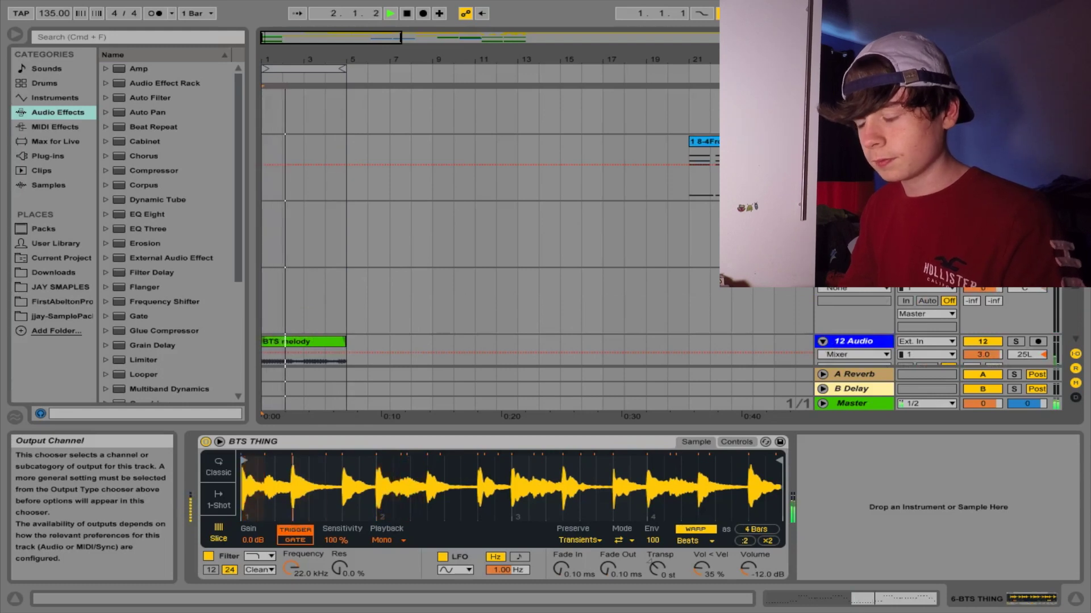
pyautogui.press('space')
# Listen to the 4Front Piano track in solo from bar 21, and stop playback.
pyautogui.hscroll(3, 681, 209)
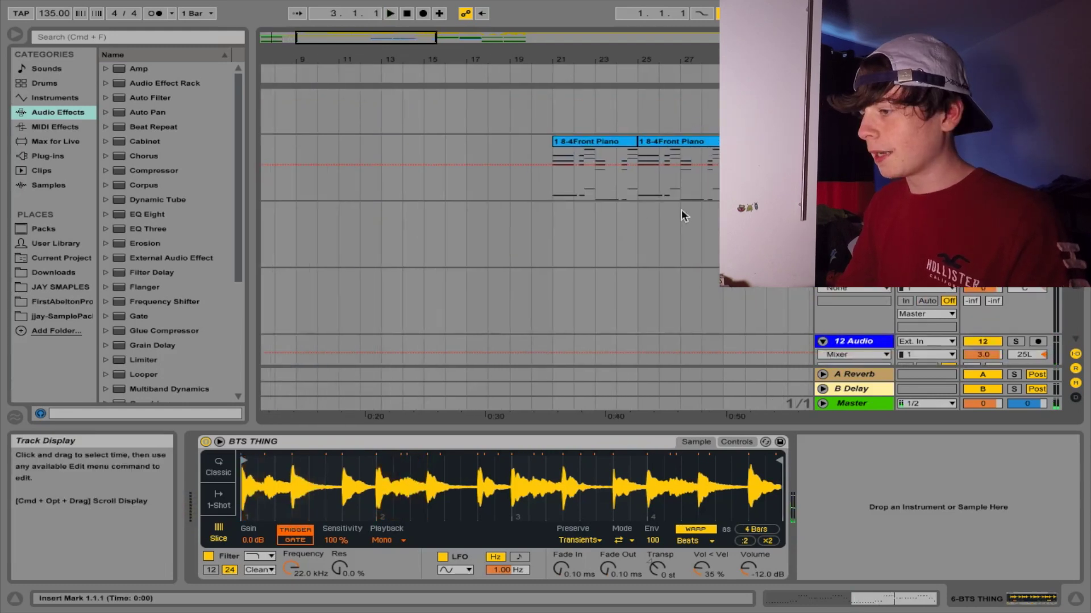
pyautogui.scroll(4, 570, 194)
pyautogui.click(519, 355)
pyautogui.press('space')
pyautogui.click(1015, 311)
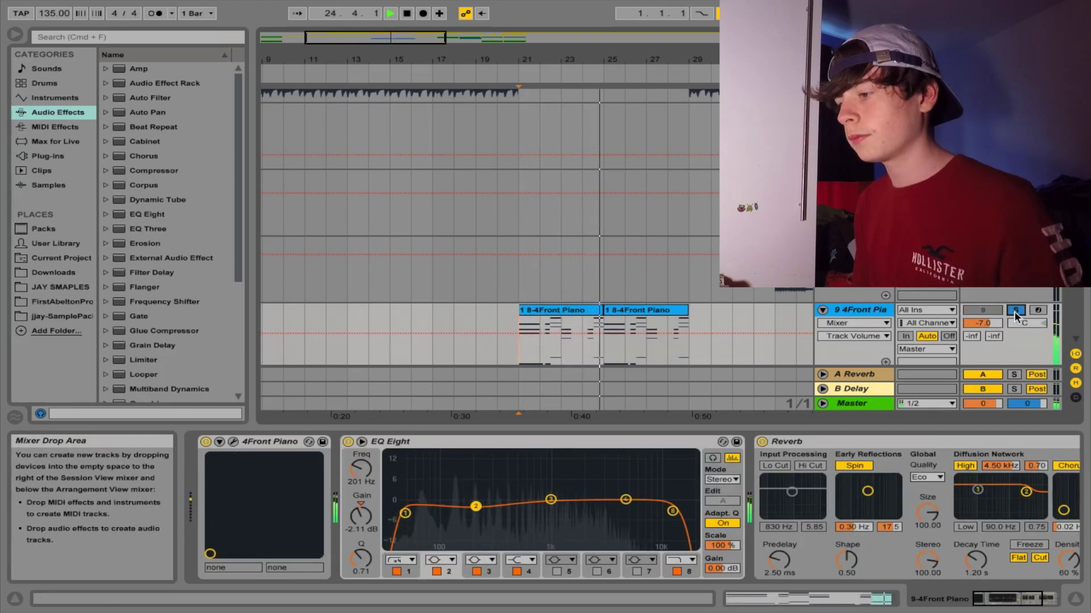
pyautogui.press('space')
# Examine how the chopped sample, melody and piano clips are arranged from bar 29 to bar 49.
pyautogui.hscroll(7, 649, 291)
pyautogui.scroll(3, 649, 291)
pyautogui.hscroll(-1, 649, 291)
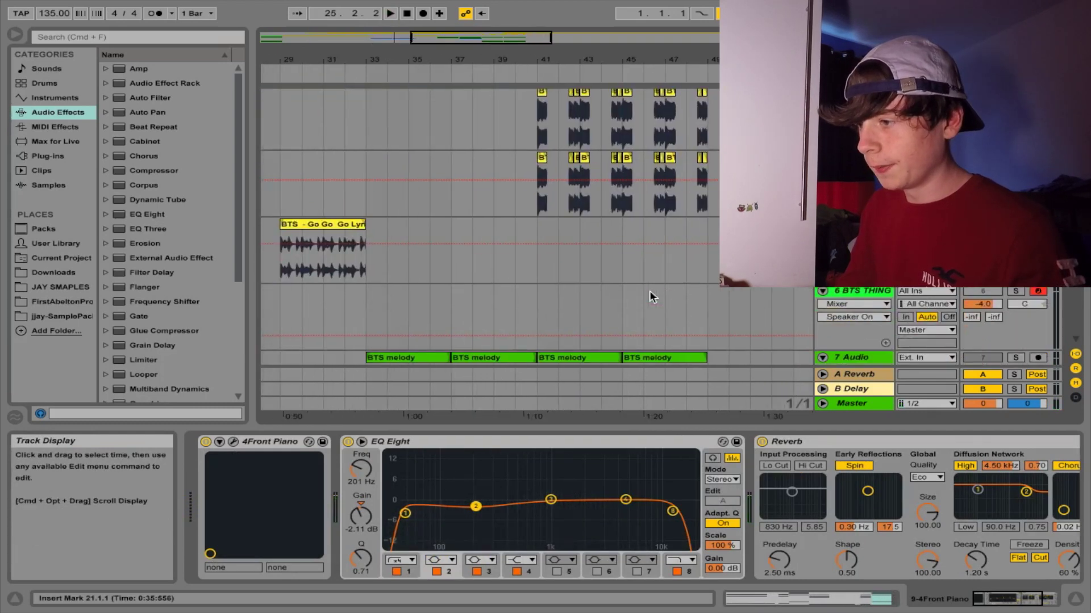
pyautogui.scroll(-3, 748, 315)
pyautogui.hscroll(2, 748, 314)
pyautogui.scroll(-3, 748, 313)
pyautogui.hscroll(1, 748, 313)
pyautogui.hscroll(-3, 578, 286)
pyautogui.scroll(1, 578, 285)
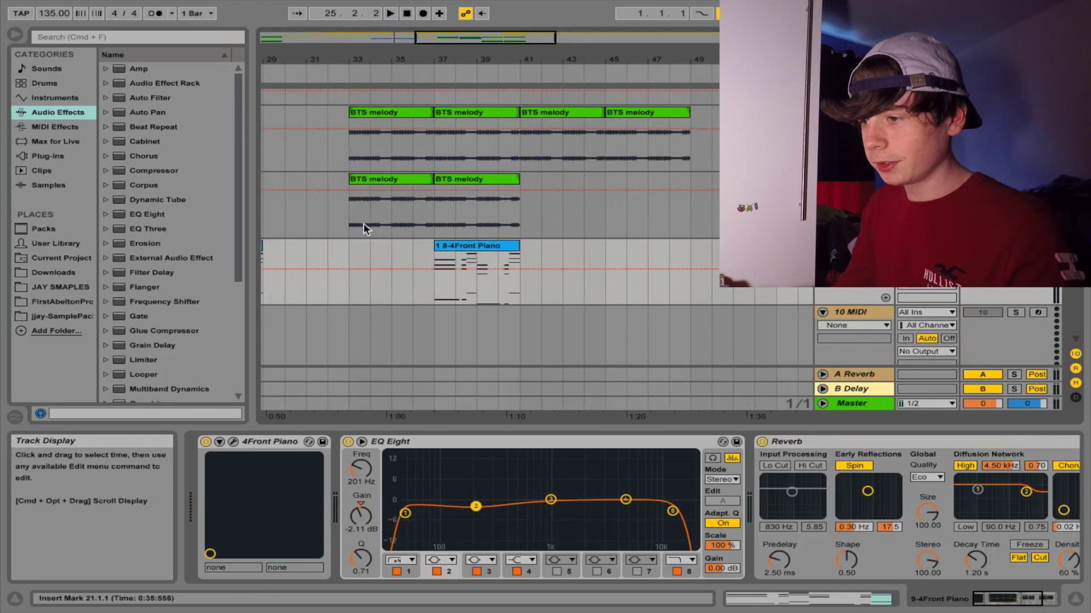
pyautogui.hscroll(-5, 360, 224)
pyautogui.scroll(3, 360, 224)
pyautogui.press('space')
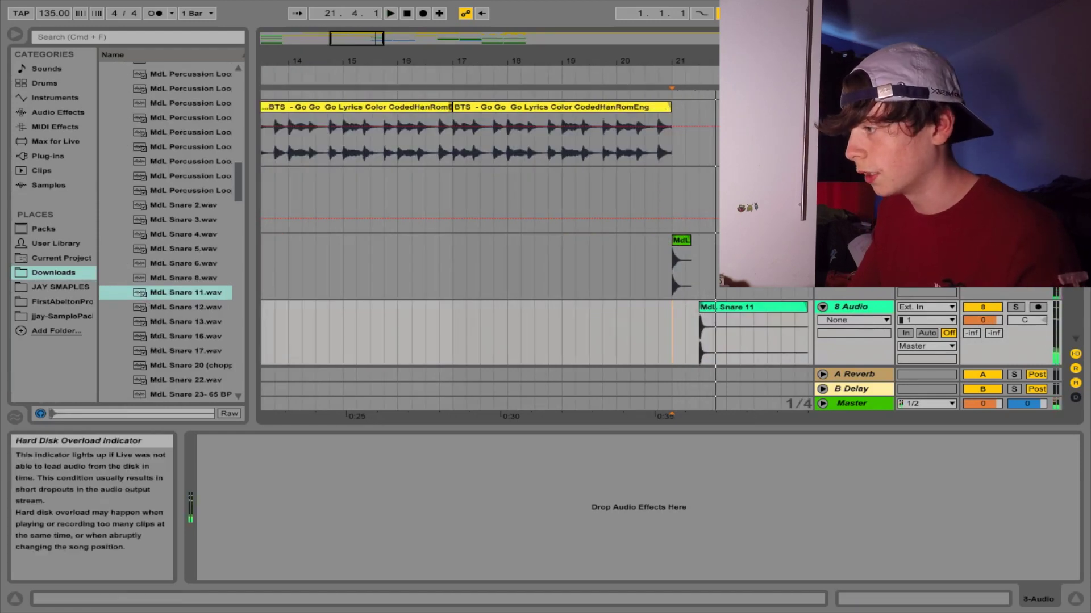
pyautogui.press('Tab')
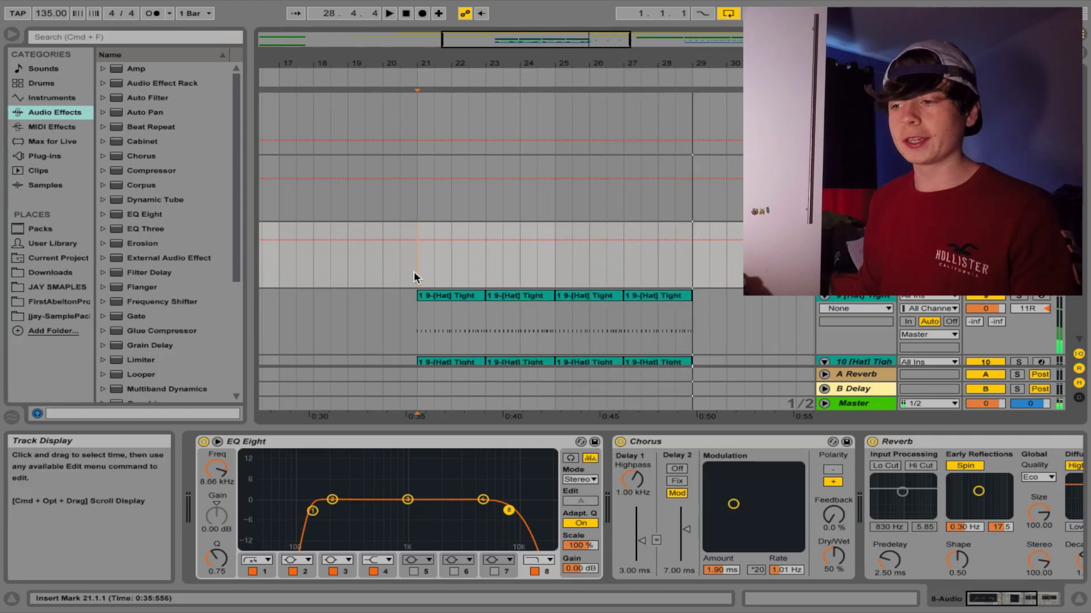
# Listen to the section starting at bar 29, and play the BTS melody section from bar 33.
pyautogui.press('space')
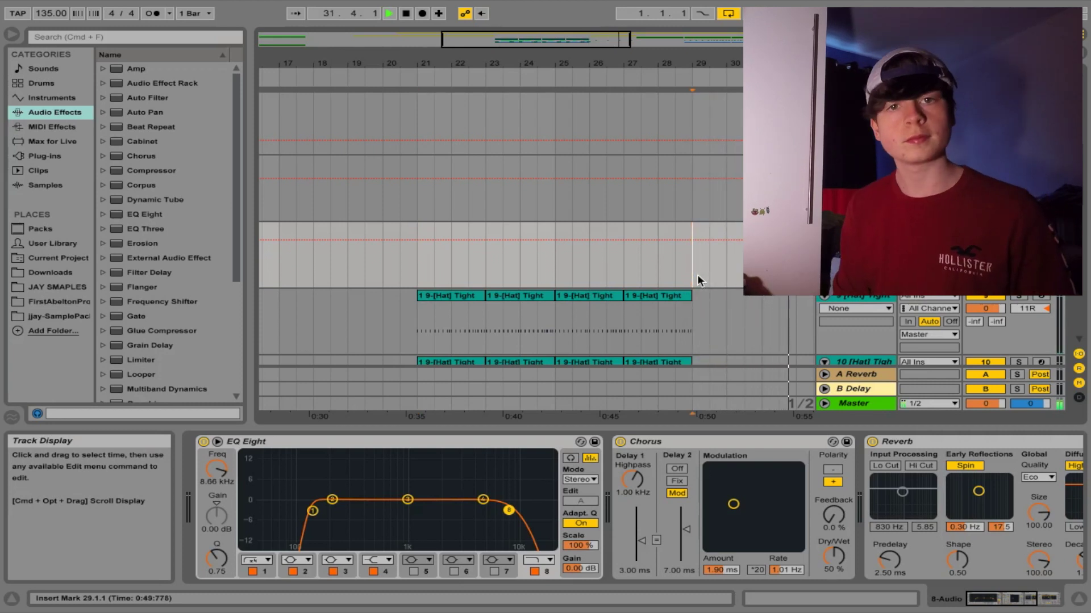
pyautogui.press('space')
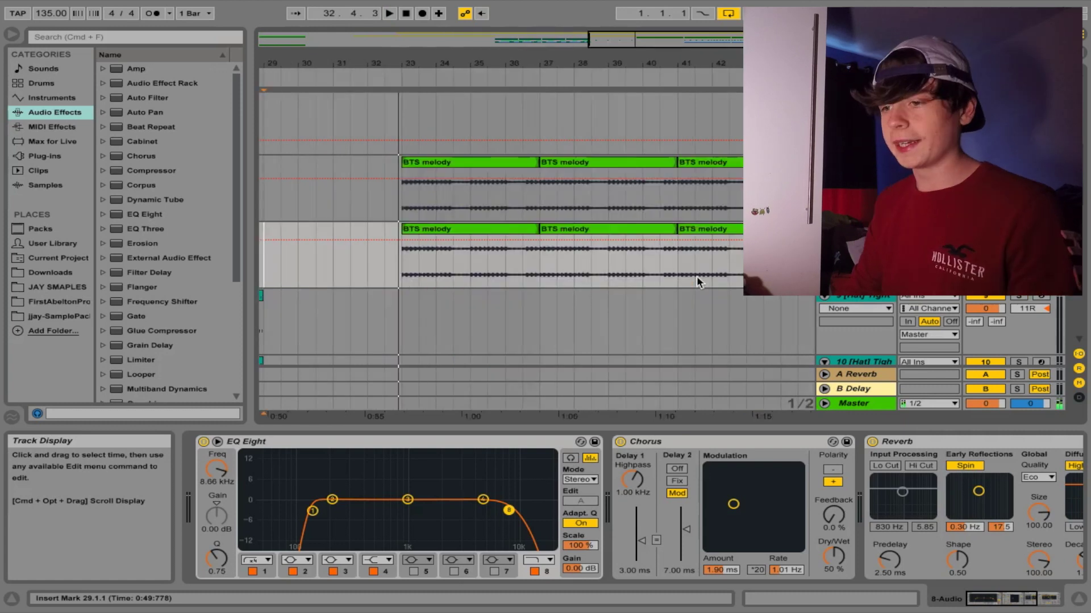
pyautogui.click(410, 272)
pyautogui.press('space')
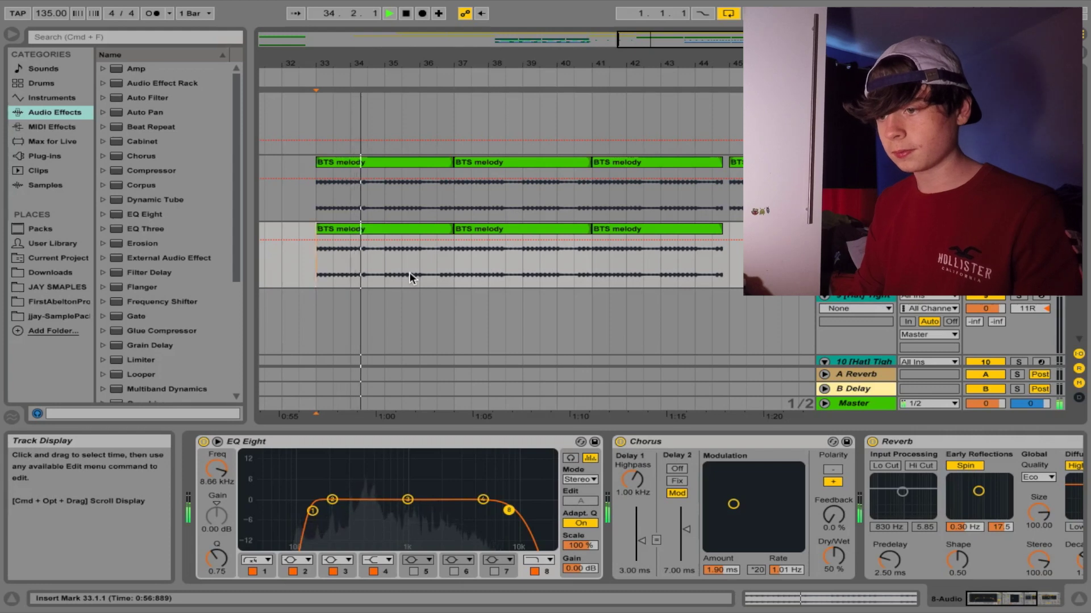
# Listen in solo to the BTS melody on track 7 from bar 45, and to the additional melody layers further down the arrangement.
pyautogui.scroll(-5, 409, 271)
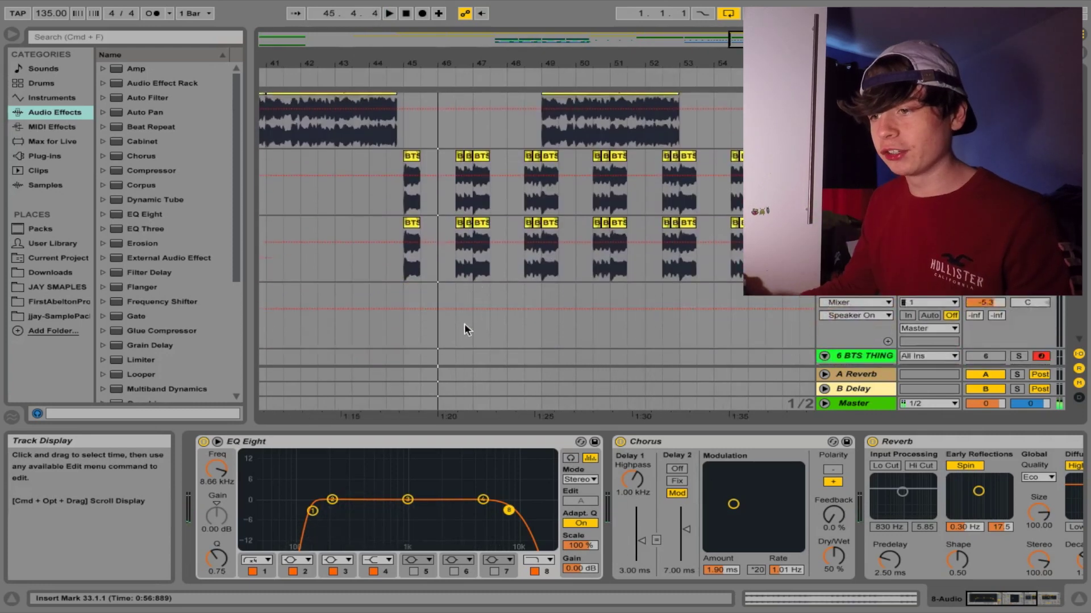
pyautogui.scroll(-5, 435, 386)
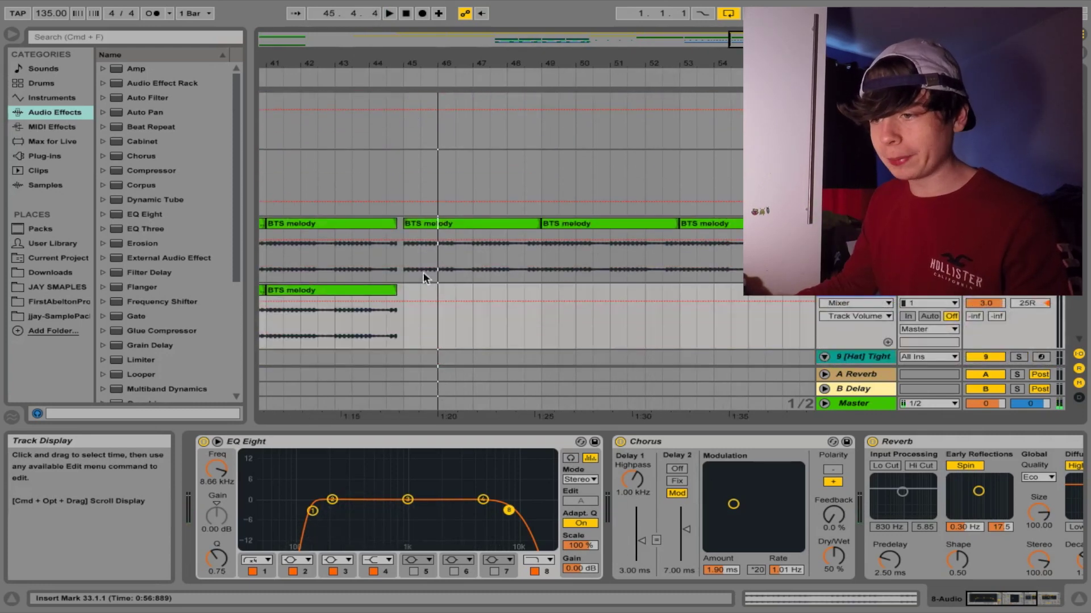
pyautogui.click(404, 258)
pyautogui.hscroll(-2, 382, 298)
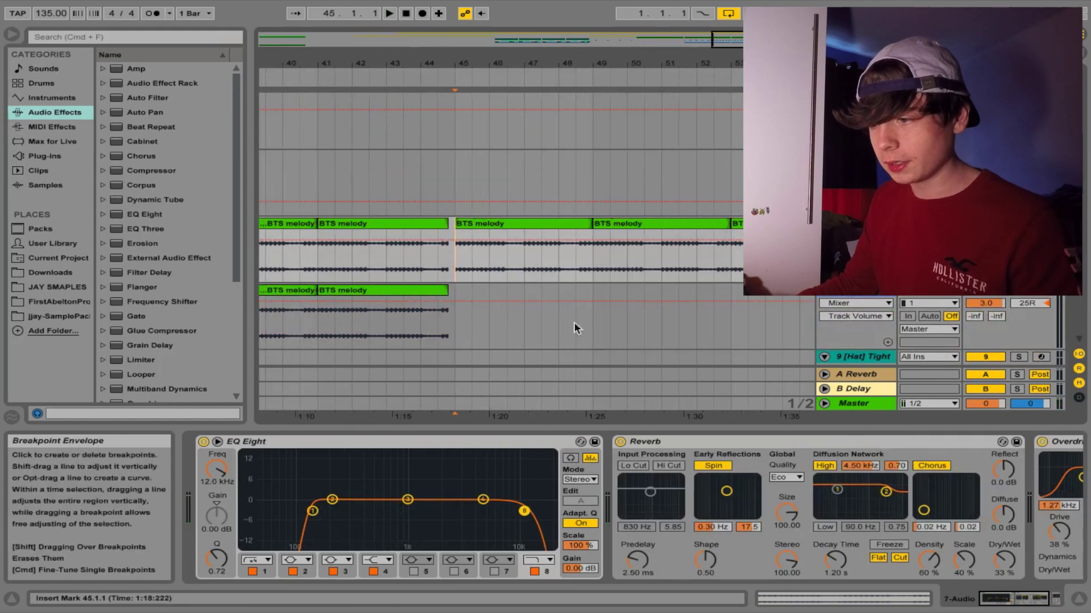
pyautogui.press('space')
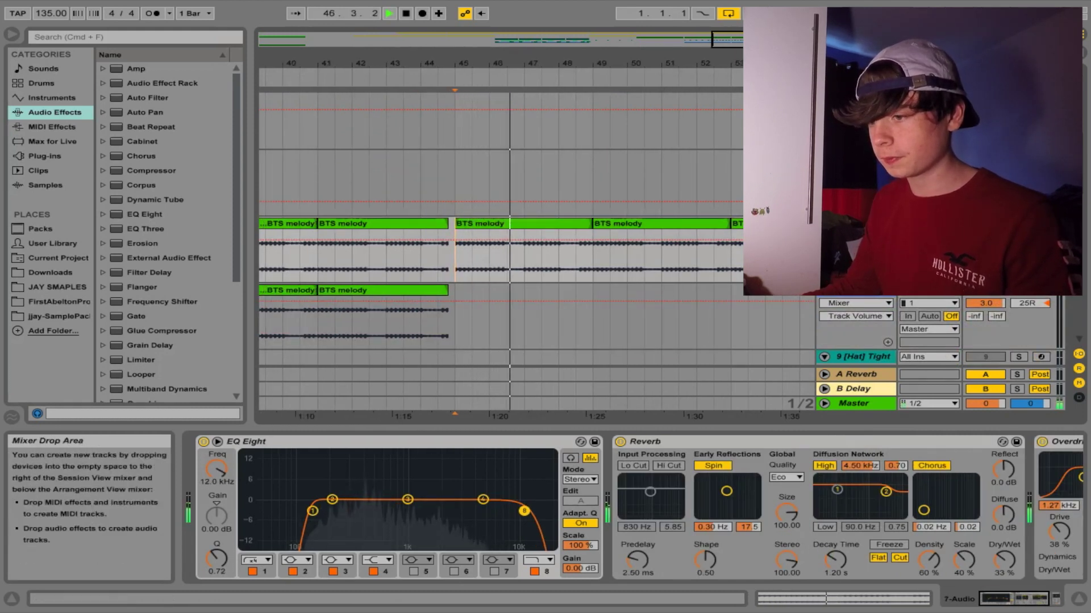
pyautogui.press('space')
pyautogui.scroll(-10, 536, 236)
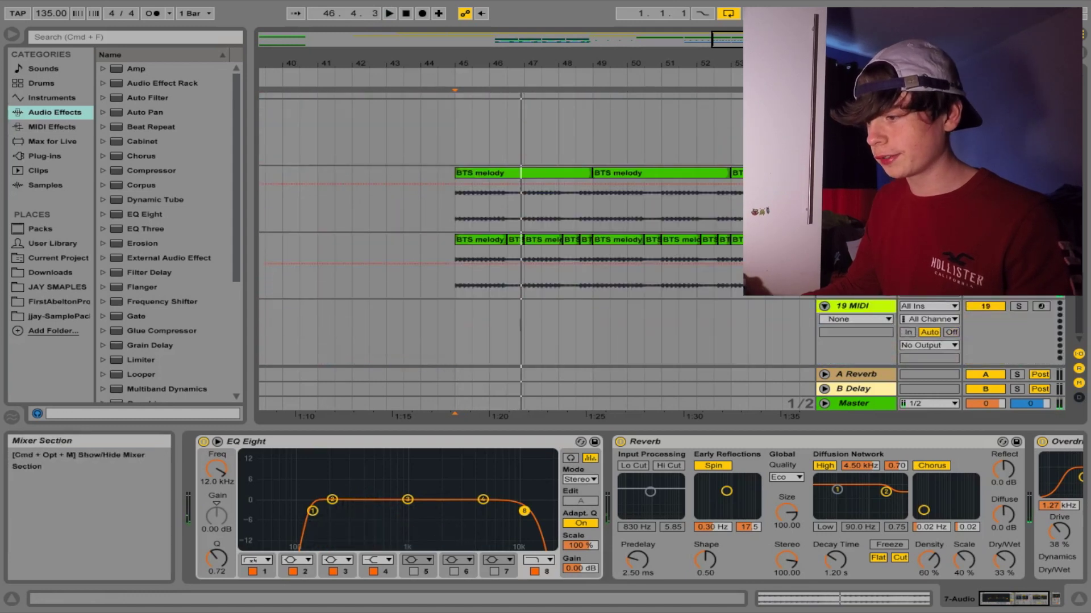
pyautogui.press('space')
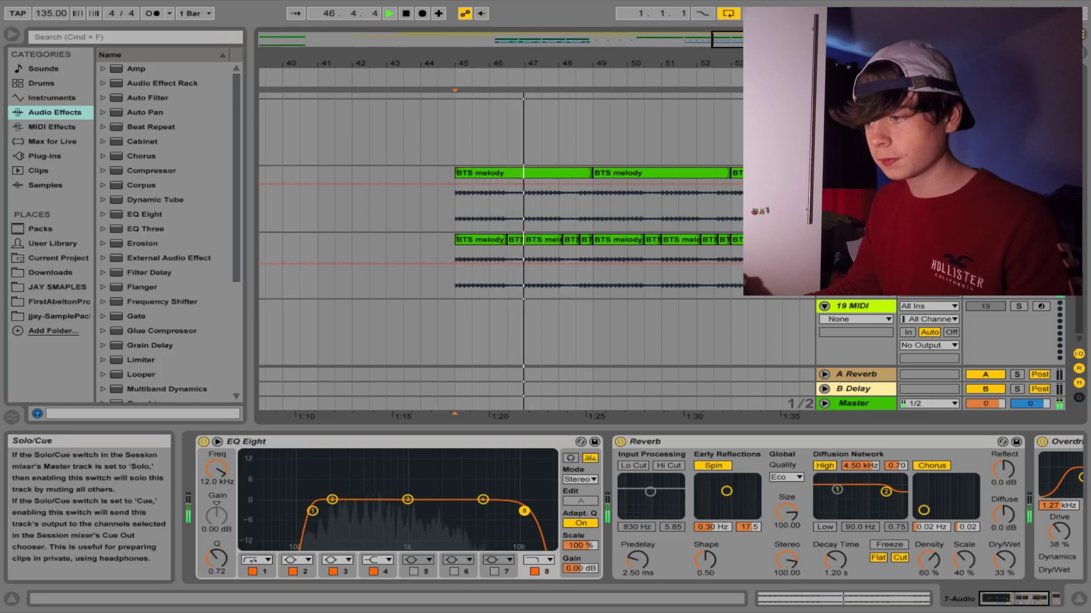
# Listen to the chopped sample clips on track 3 from bar 45, and to the track 2 clip from bar 49.
pyautogui.scroll(10, 536, 230)
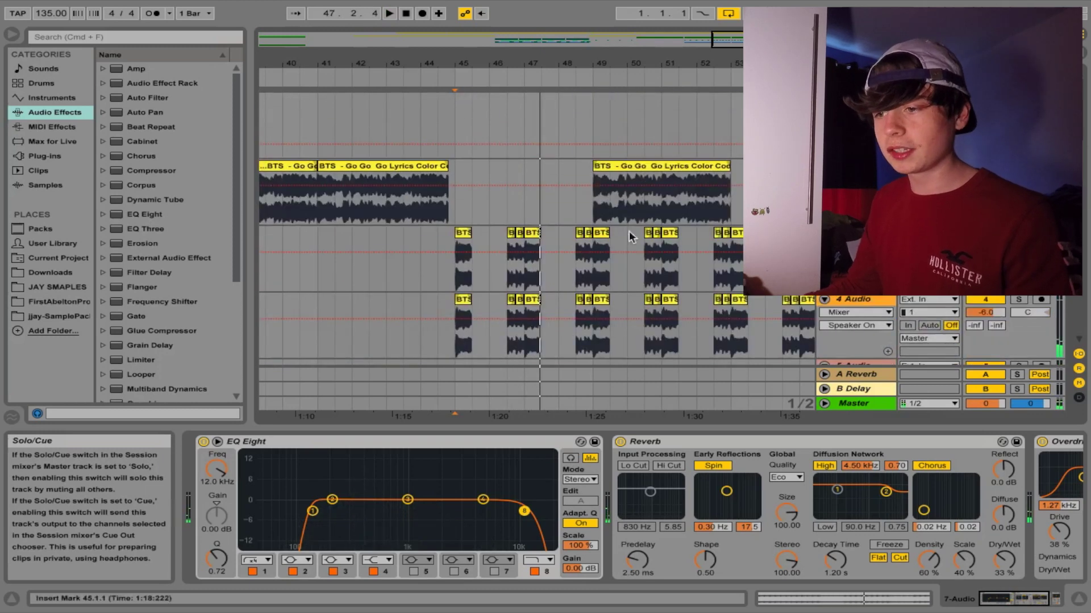
pyautogui.click(458, 267)
pyautogui.press('space')
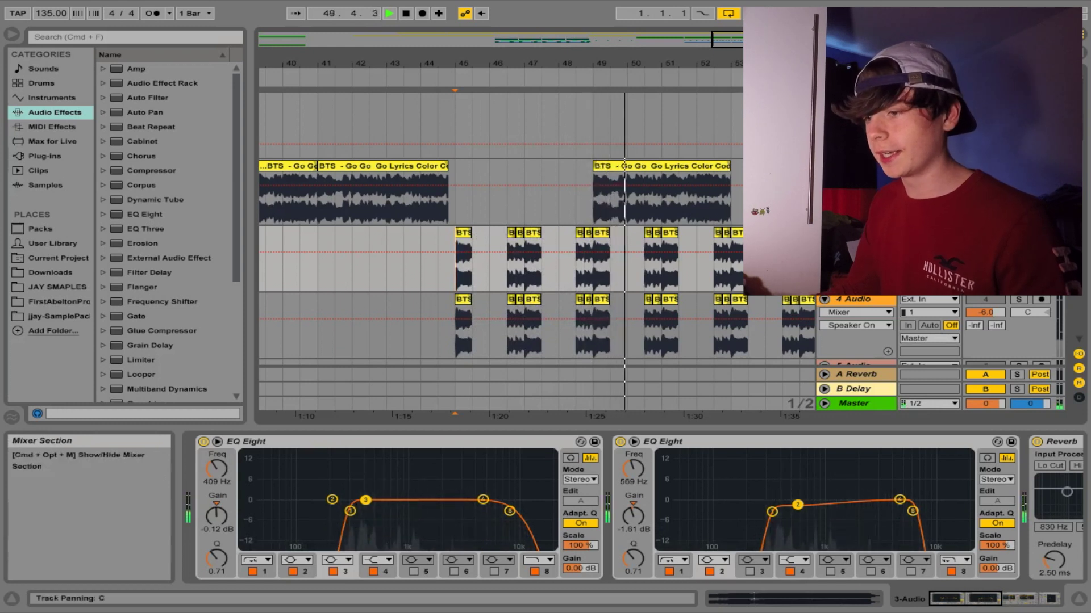
pyautogui.press('space')
pyautogui.click(585, 221)
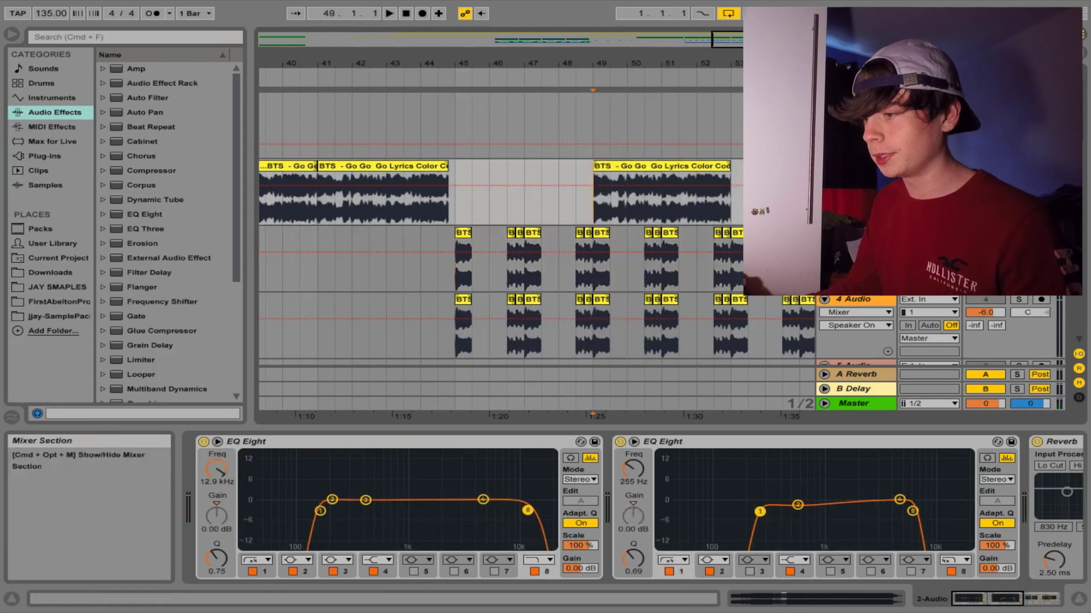
pyautogui.press('space')
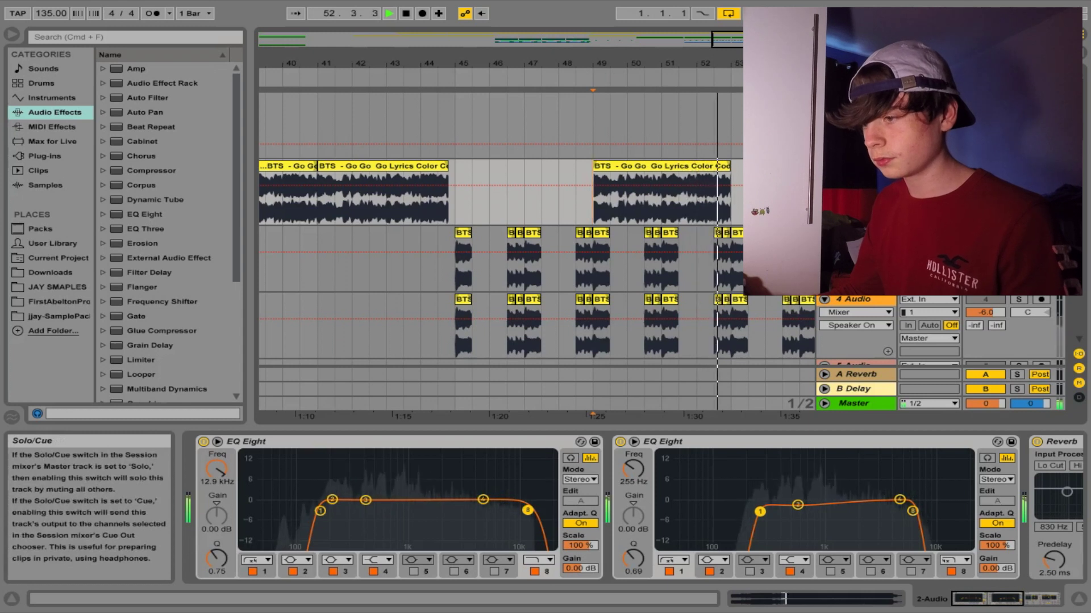
# Stop playback of the bar 49 section and look over the BTS sample clips leading into bar 45.
pyautogui.press('space')
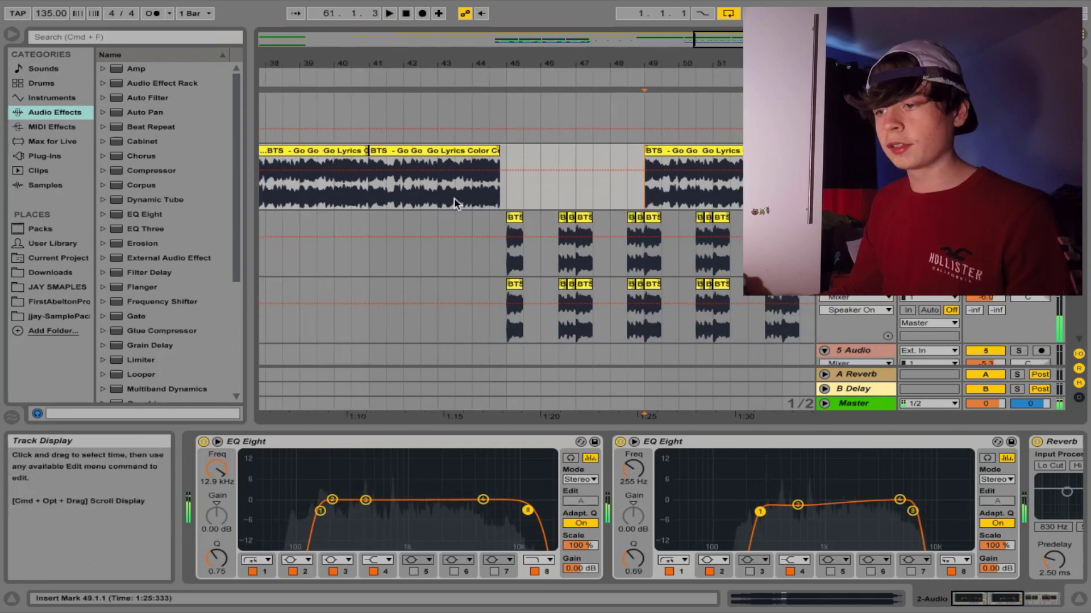
pyautogui.hscroll(-1, 454, 197)
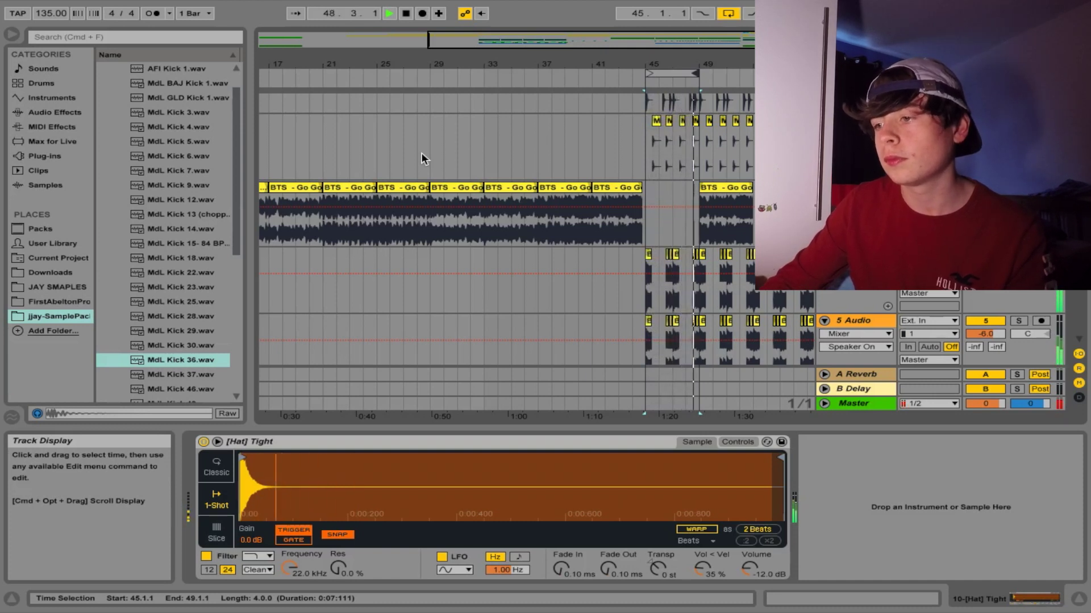
# Stop the loop and copy the bass notes of the piano clip at bar 37 into an 808 Nuke clip at bar 45, pitched E3 to C#4.
pyautogui.press('space')
pyautogui.scroll(-2, 568, 182)
pyautogui.scroll(-3, 587, 191)
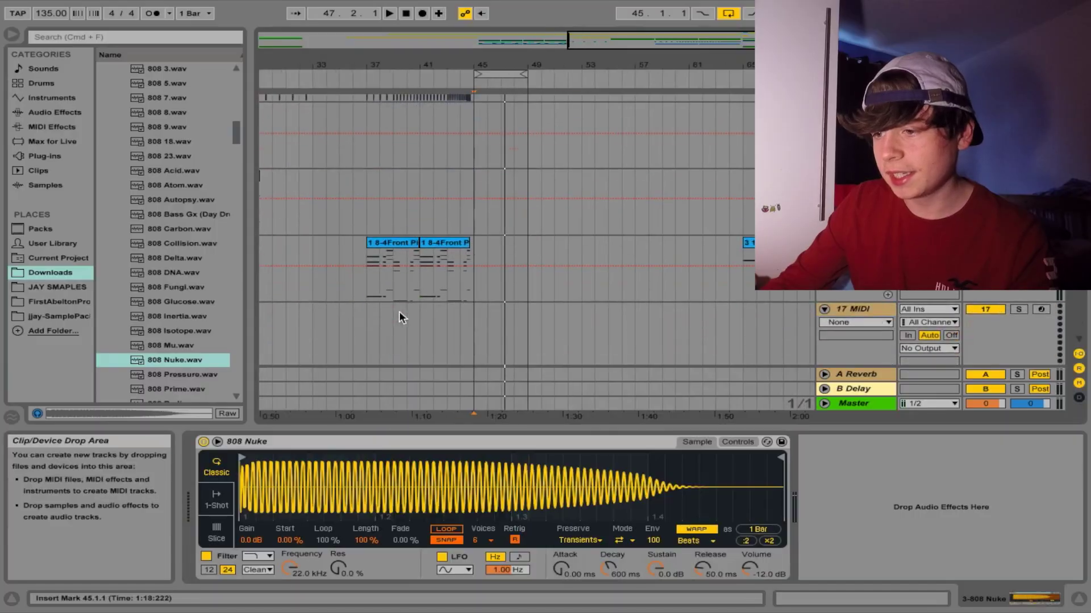
pyautogui.scroll(-2, 399, 312)
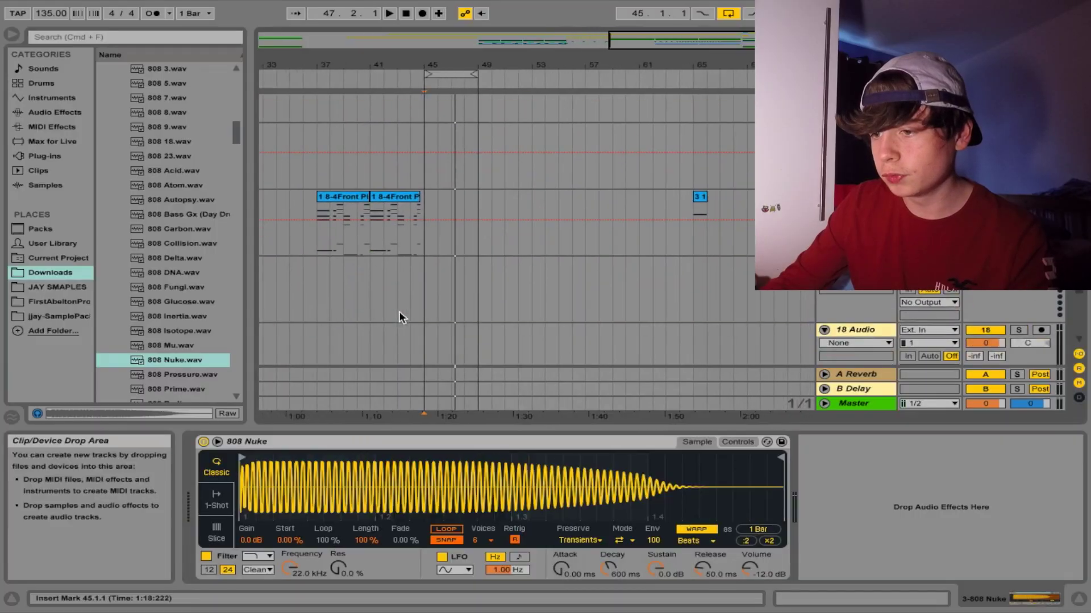
pyautogui.doubleClick(336, 199)
pyautogui.scroll(-7, 639, 298)
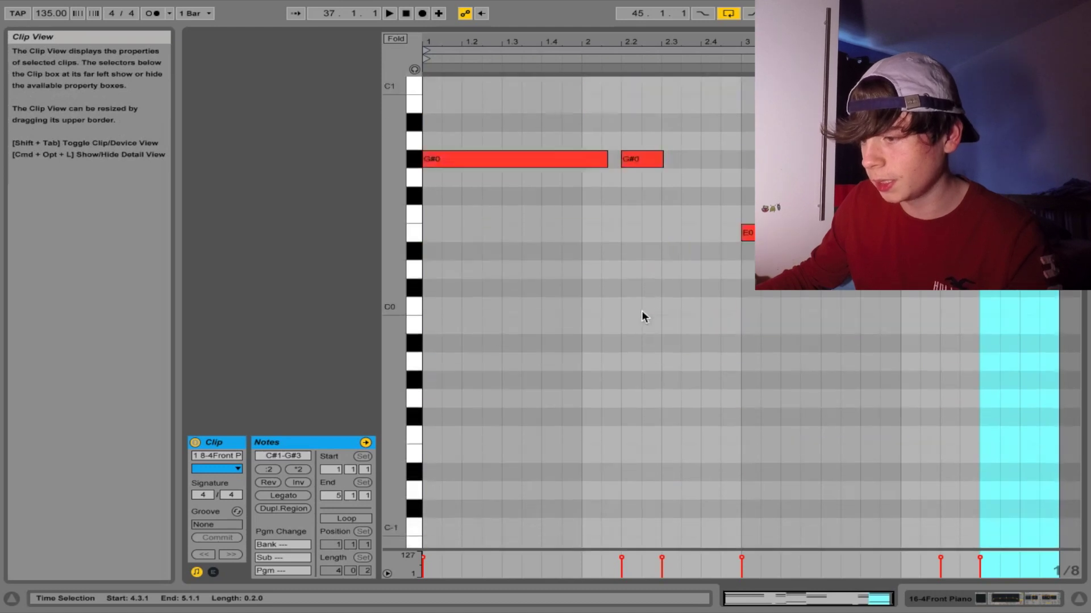
pyautogui.scroll(3, 642, 316)
pyautogui.moveTo(504, 115); pyautogui.dragTo(991, 348)
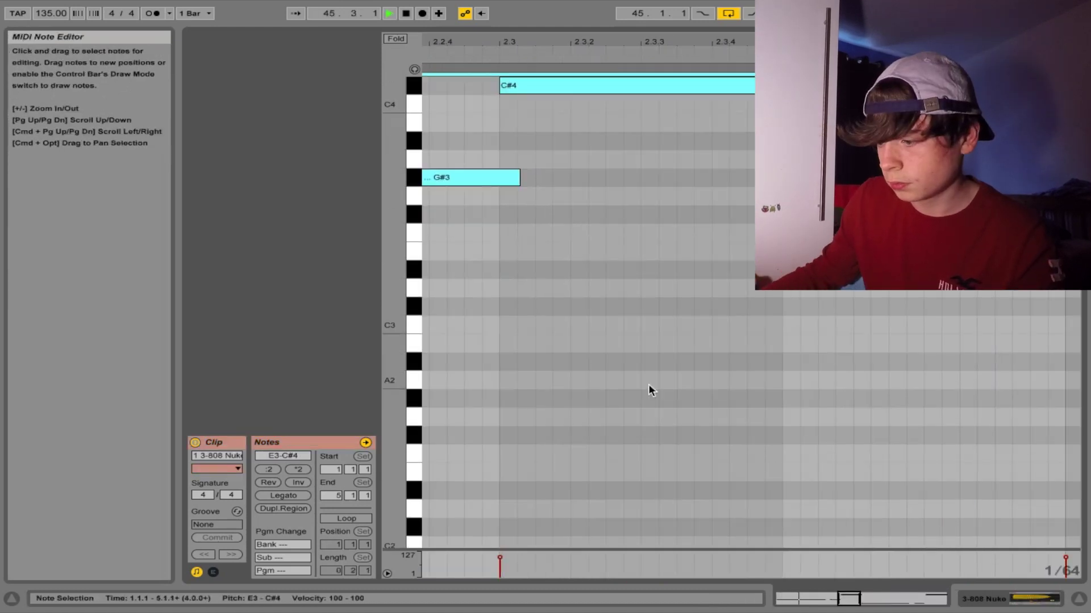
# Set the 808 Nuke track's volume to -4.0 dB in the mixer and return to the arrangement.
pyautogui.click(1079, 599)
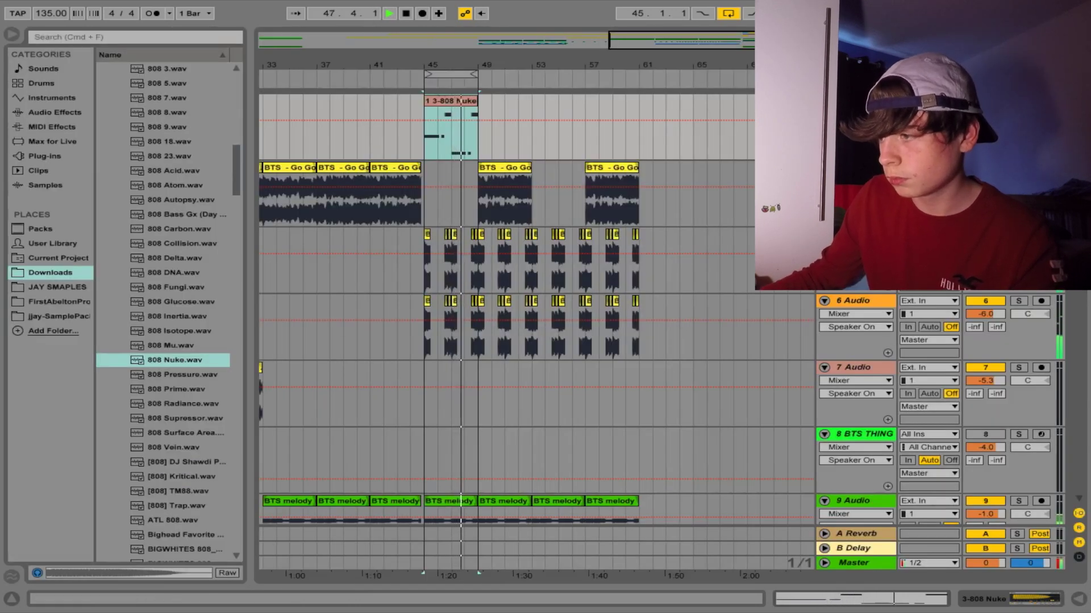
pyautogui.press('Tab')
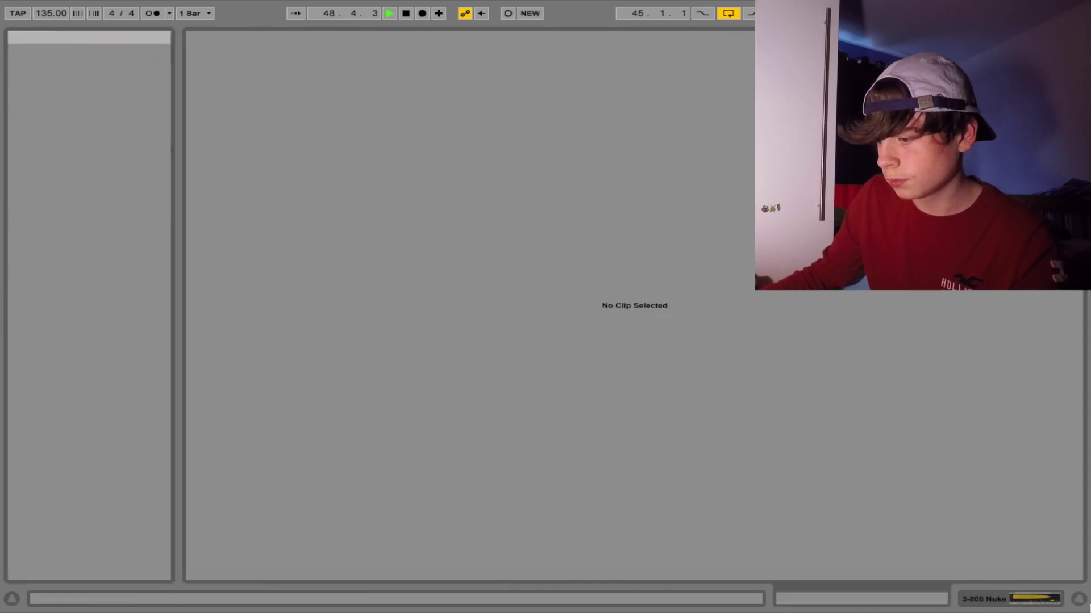
pyautogui.click(1084, 607)
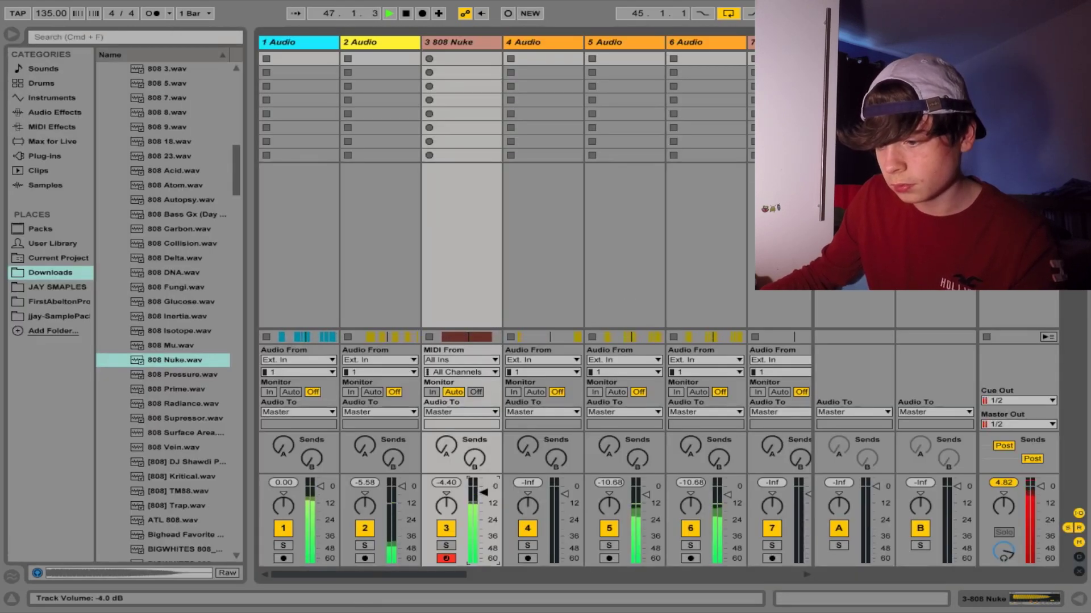
pyautogui.press('Tab')
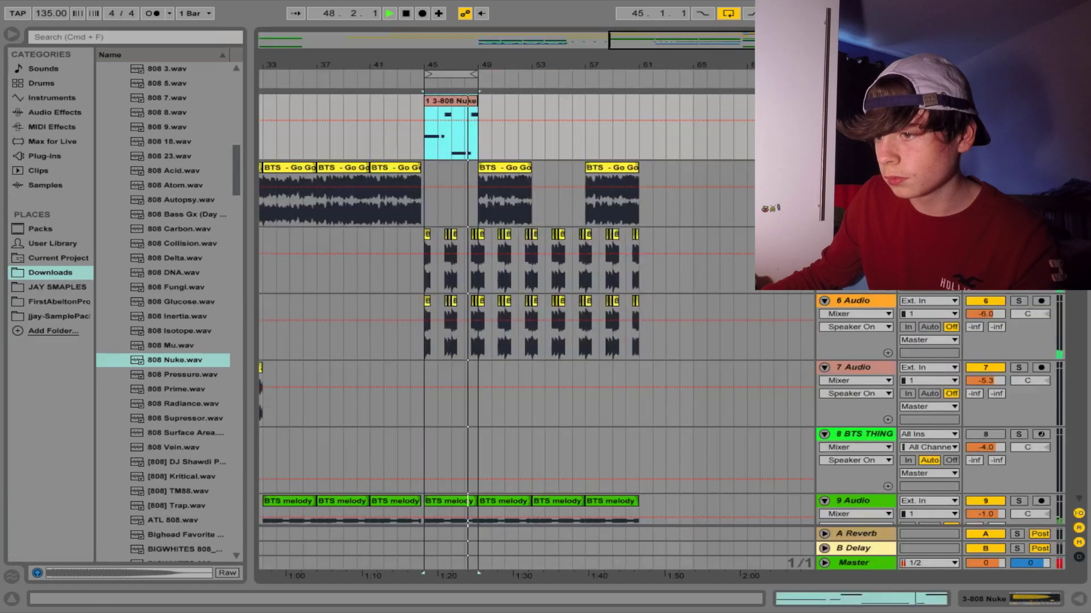